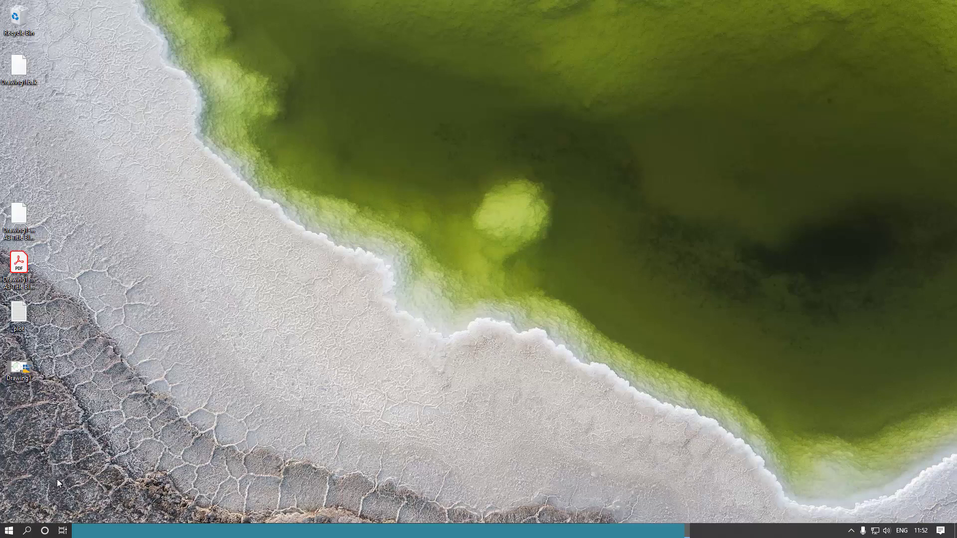
Search the Start menu for 'video playback'.
left_click(10, 532)
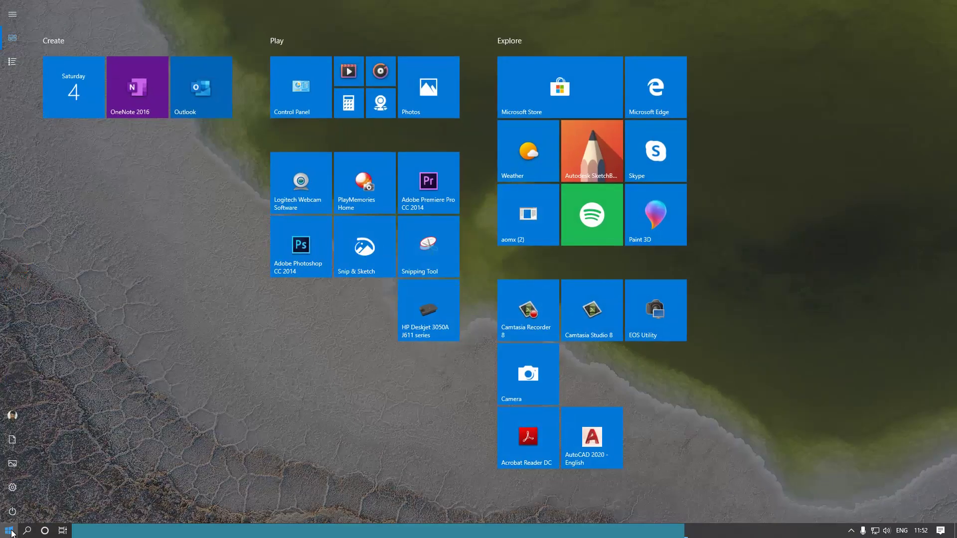
type("video")
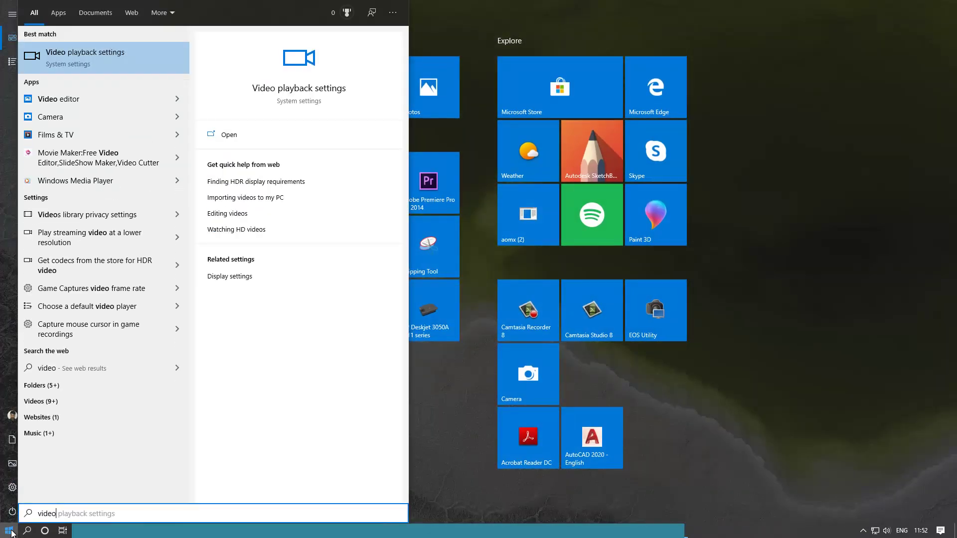
type(" play")
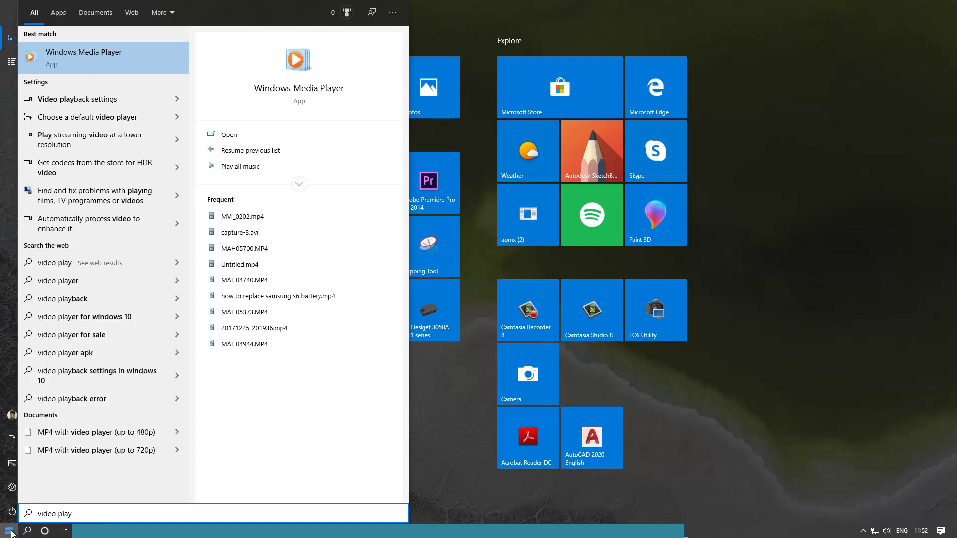
type("bac")
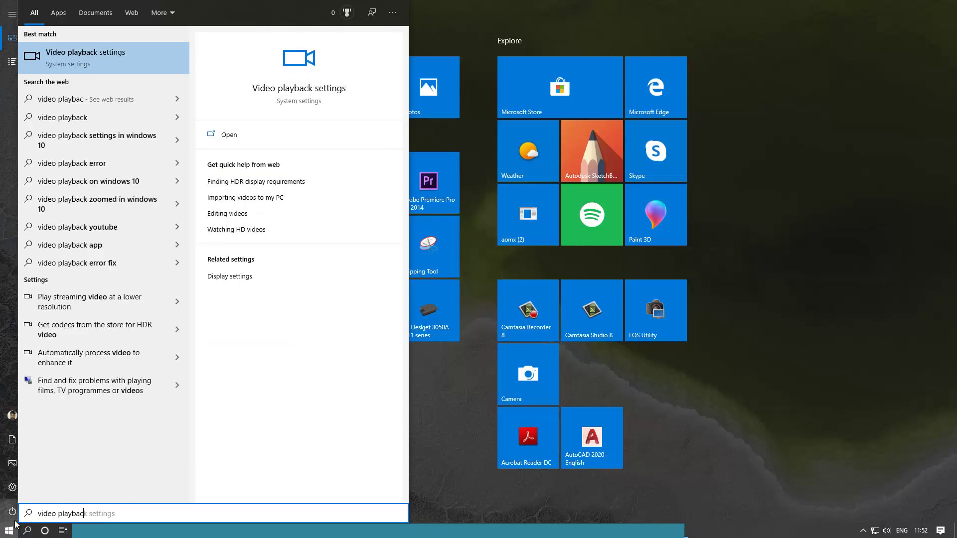
Open Video playback settings, test the preview video, and turn on lower-resolution playback.
left_click(79, 59)
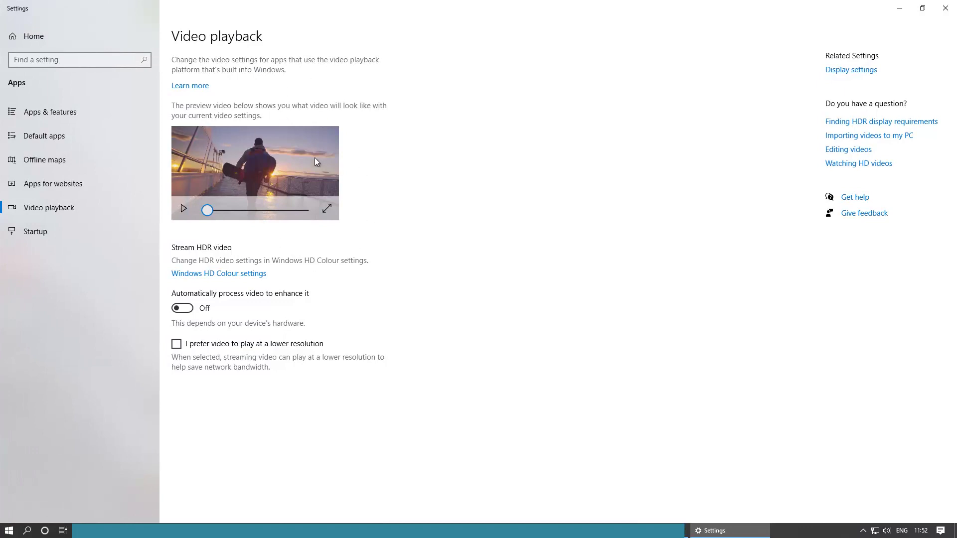
left_click(186, 214)
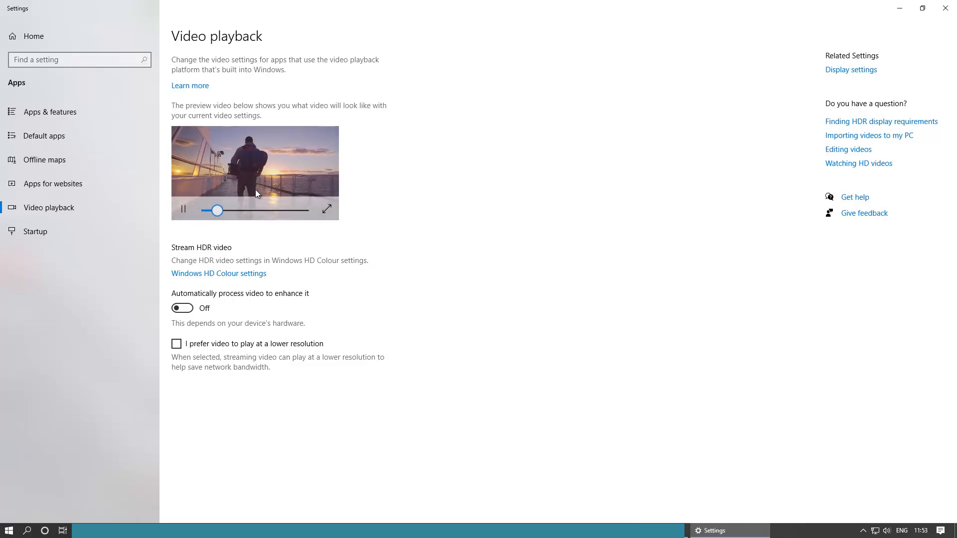
left_click(328, 210)
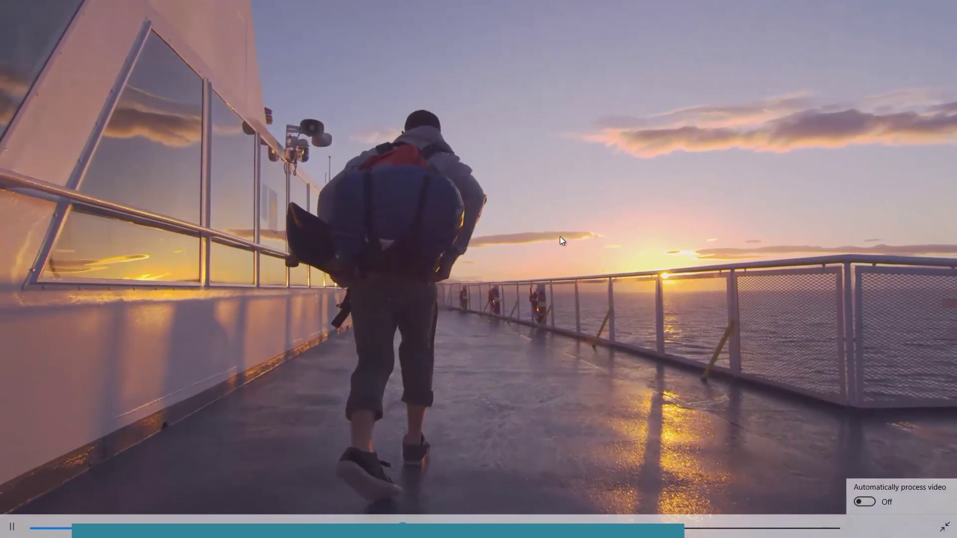
key("Escape")
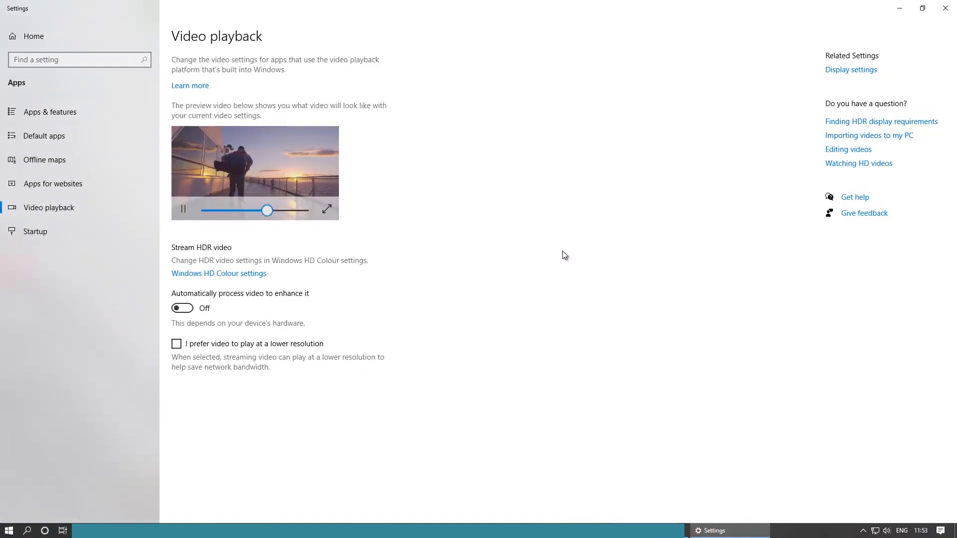
left_click(183, 210)
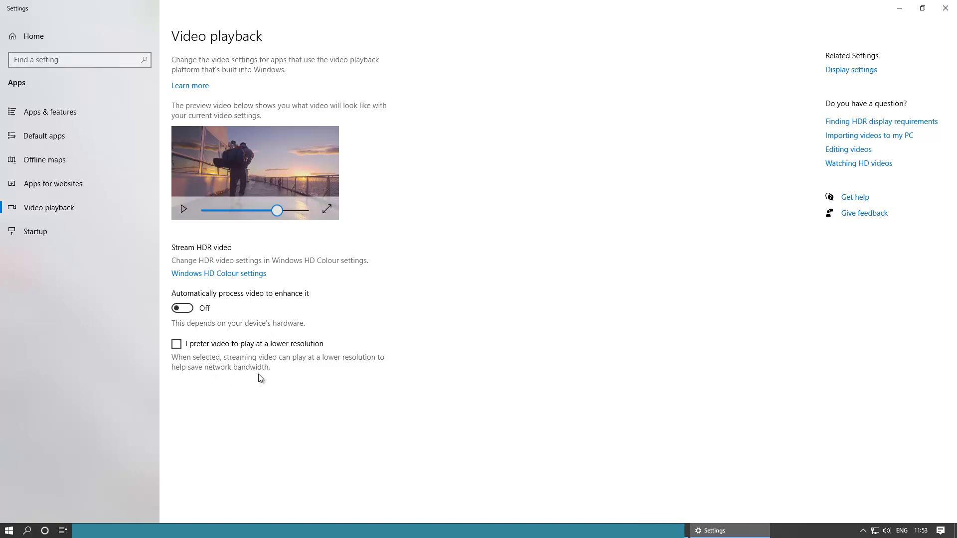
left_click(178, 345)
Close Settings and search the Start menu for 'control'.
left_click(945, 8)
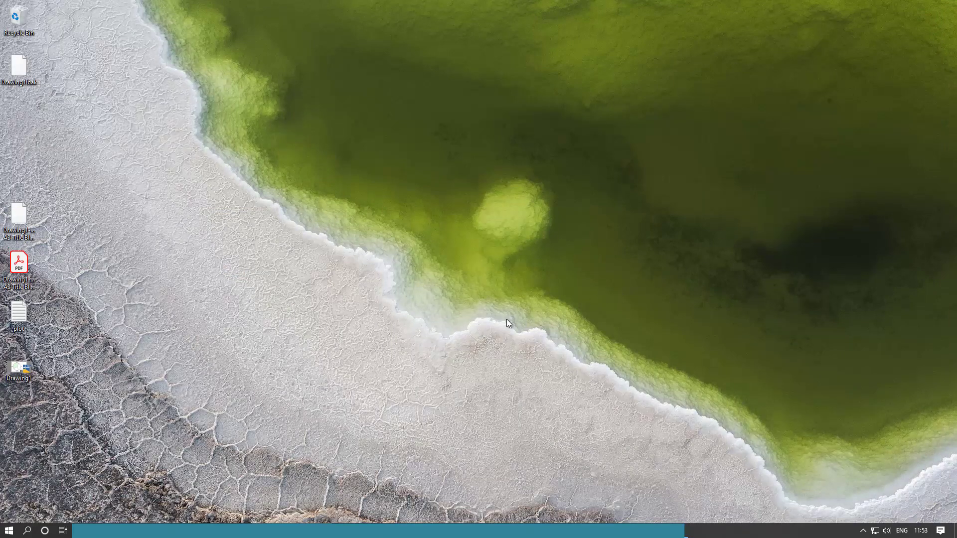
left_click(9, 531)
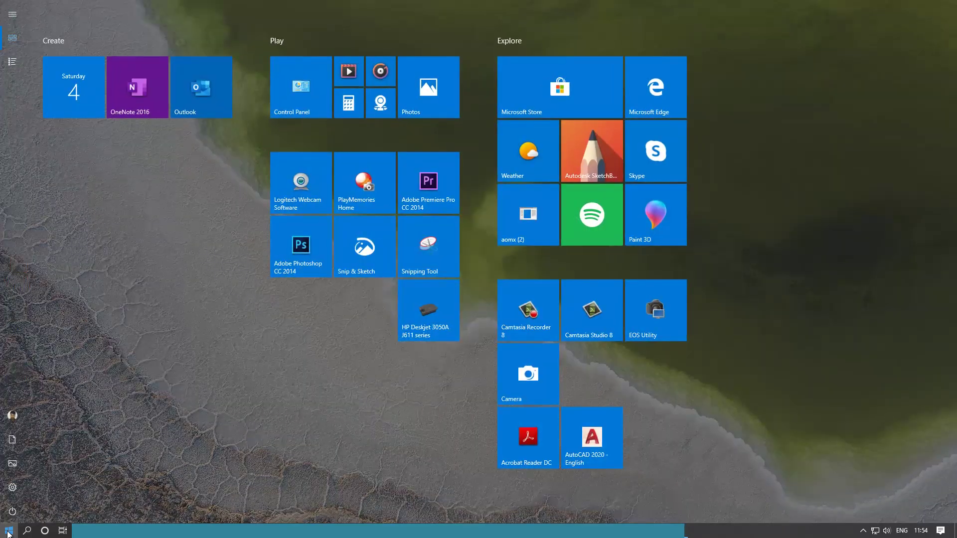
type("control")
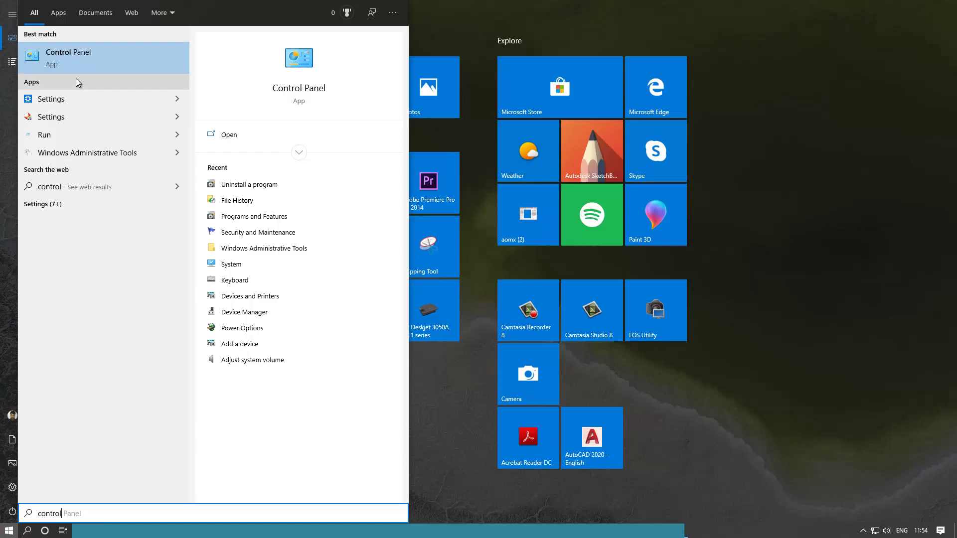
Open Control Panel, adjust its view setting, and go to the Network and Internet category.
left_click(73, 58)
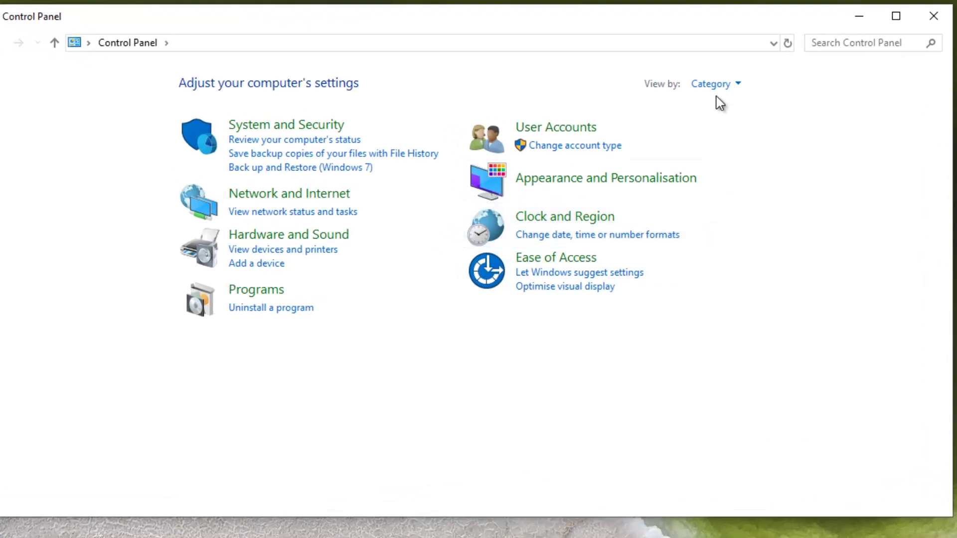
left_click(736, 84)
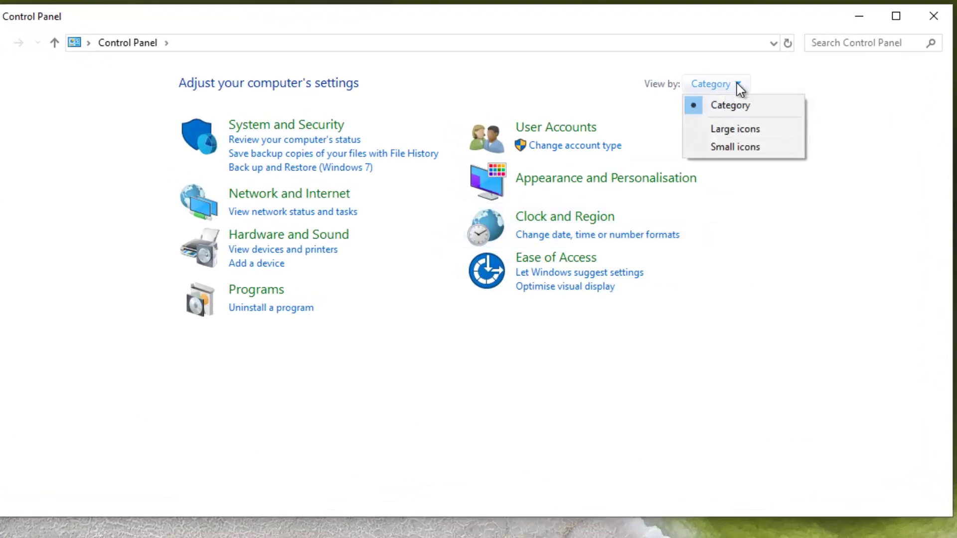
left_click(737, 83)
left_click(737, 84)
left_click(733, 86)
left_click(733, 86)
left_click(286, 196)
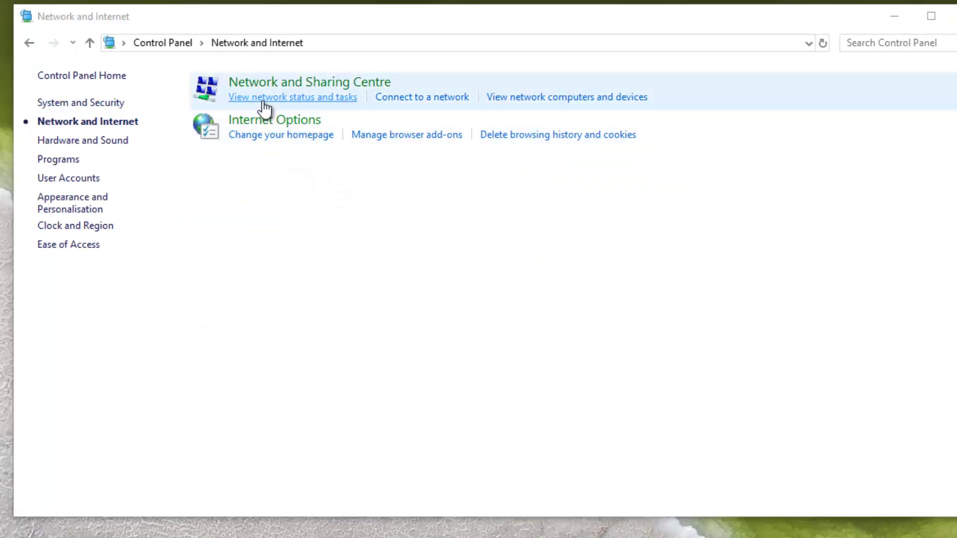
Open the Ethernet 2 connection's properties from the Network and Sharing Centre.
left_click(263, 102)
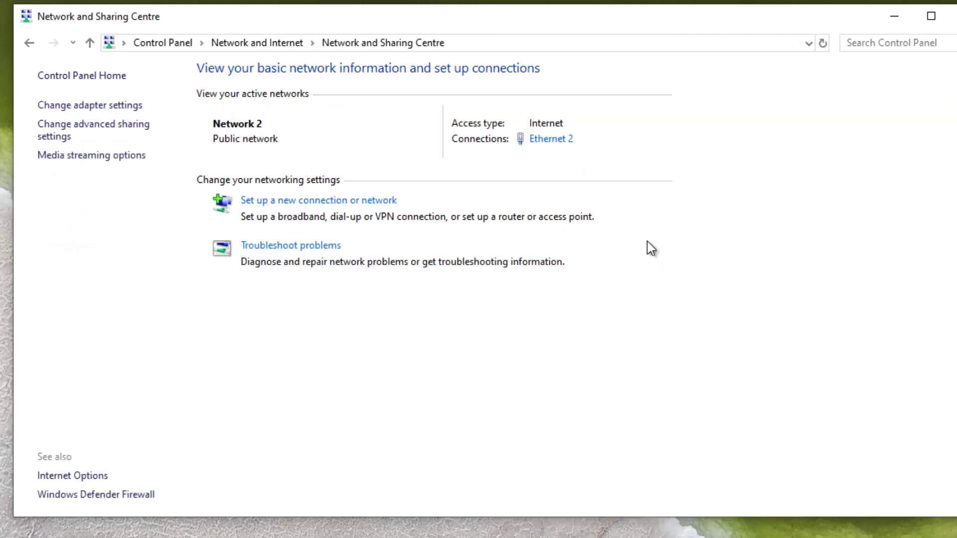
left_click(551, 141)
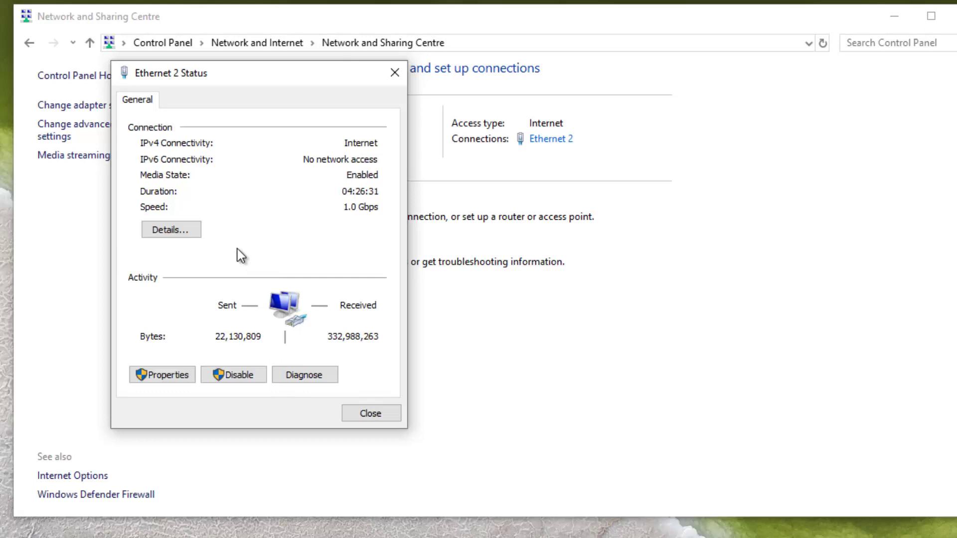
left_click(171, 375)
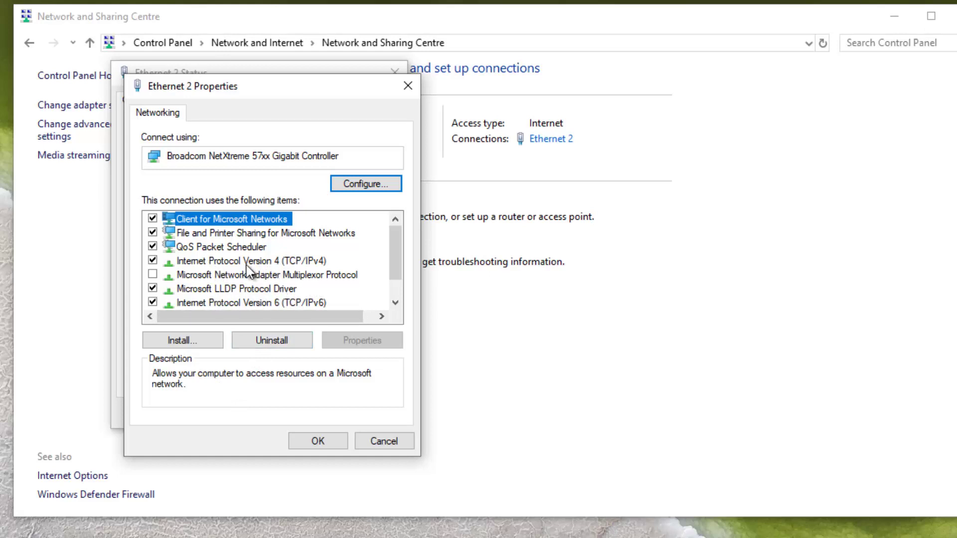
Keep Ethernet 2's IPv4 obtaining IP and DNS addresses automatically, then close the dialogs.
left_click(274, 261)
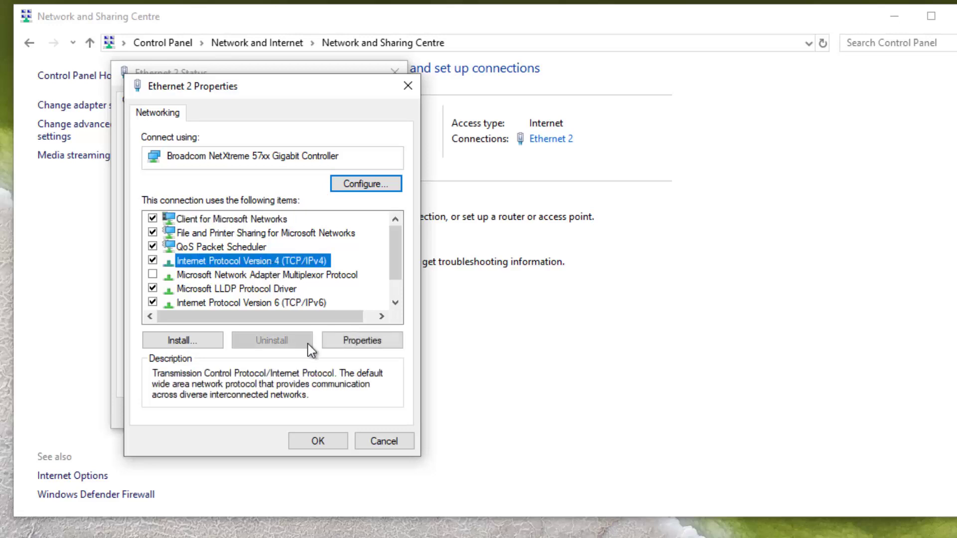
left_click(363, 341)
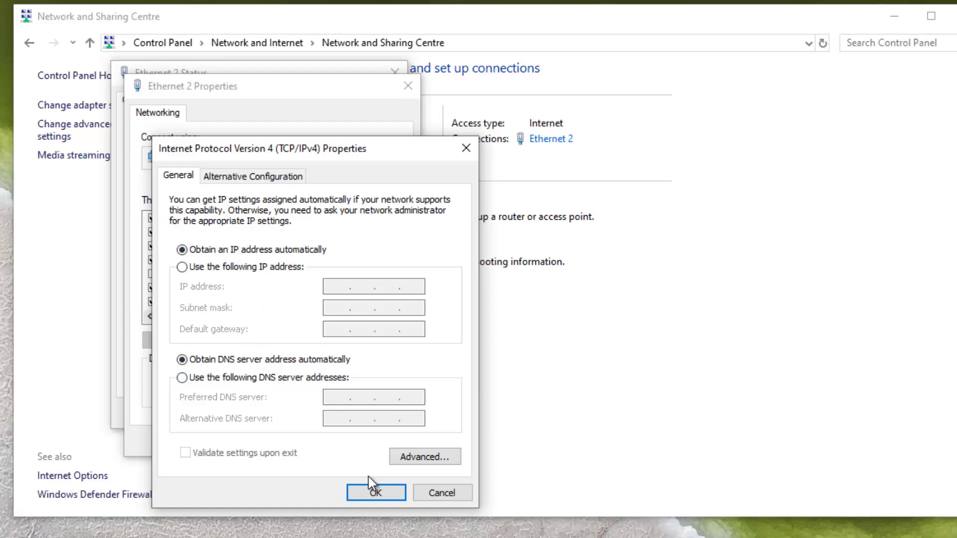
left_click(390, 493)
left_click(333, 444)
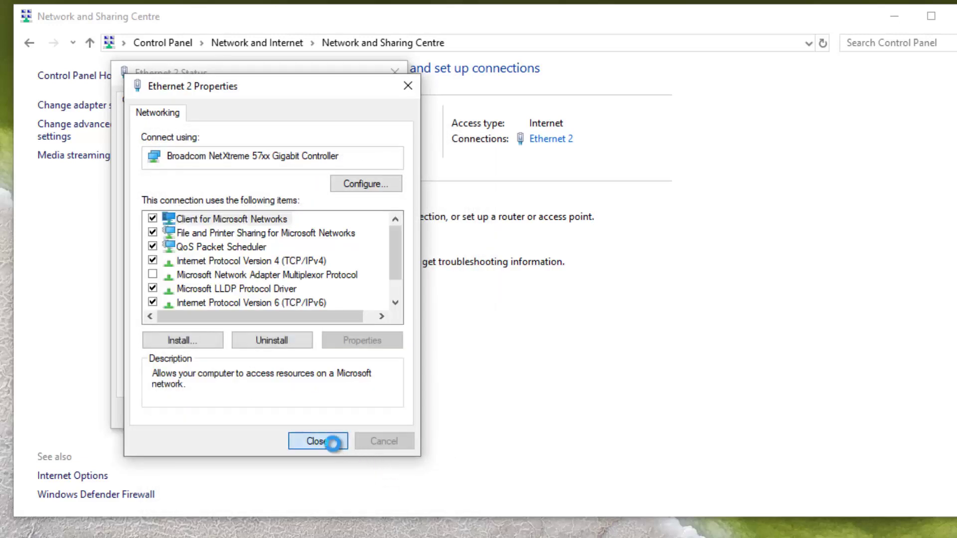
left_click(375, 414)
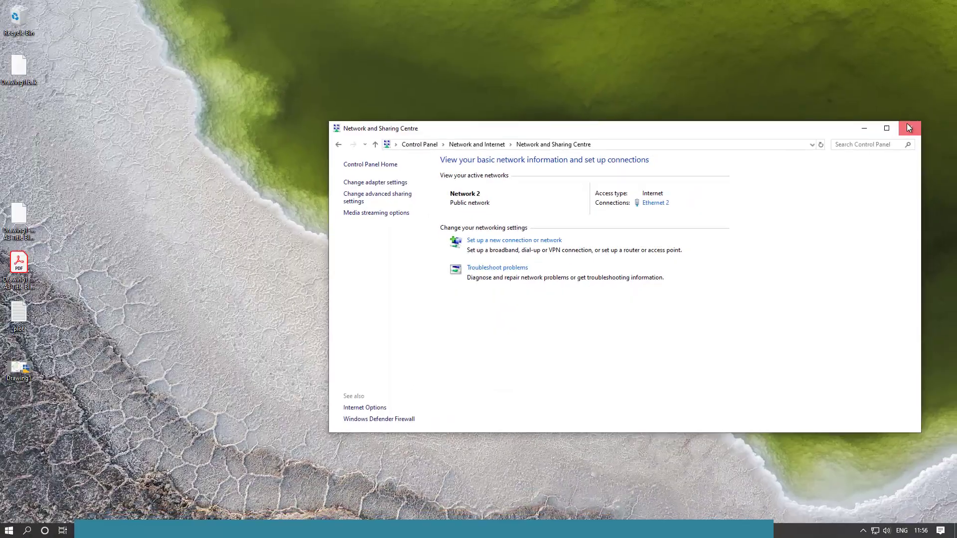
Close Network and Sharing Centre and clear Chrome's browsing data for All time.
left_click(908, 125)
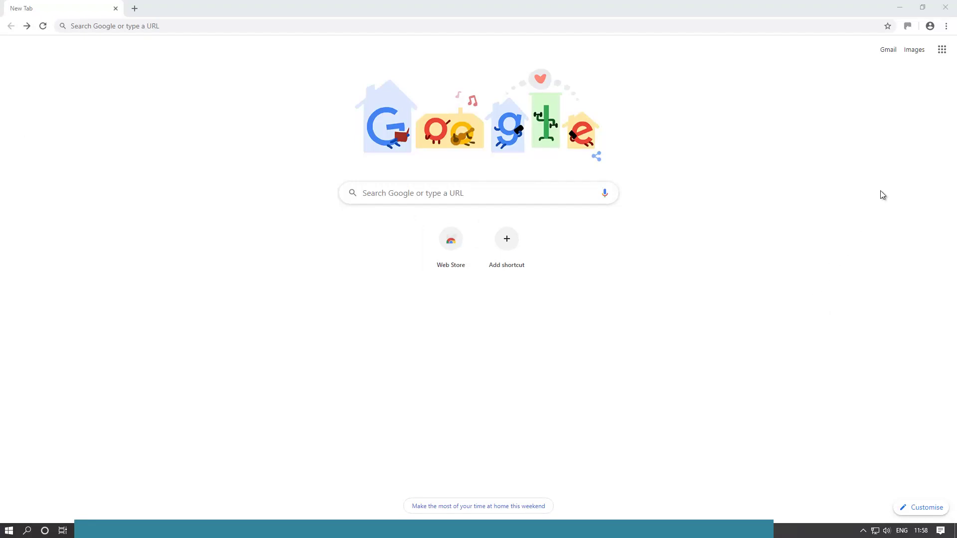
left_click(946, 29)
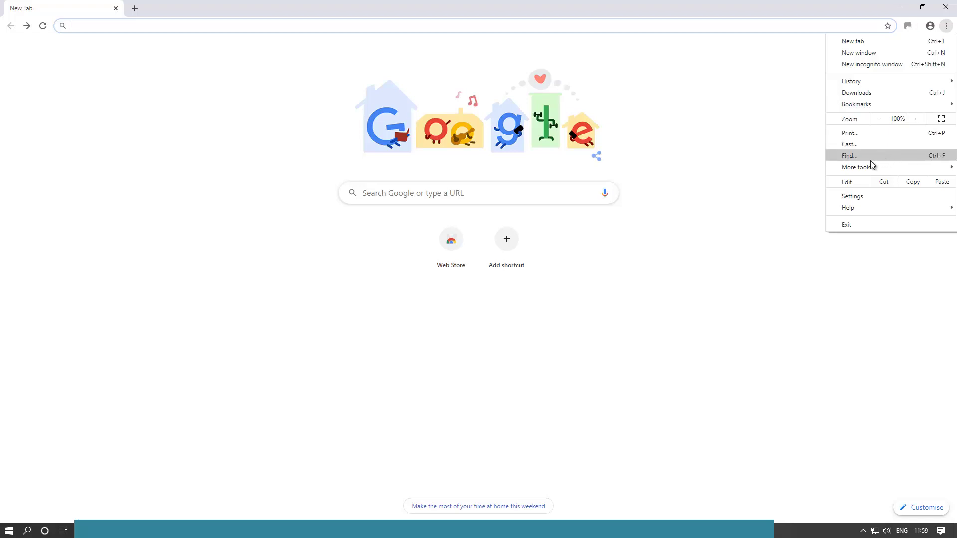
mouse_move(866, 167)
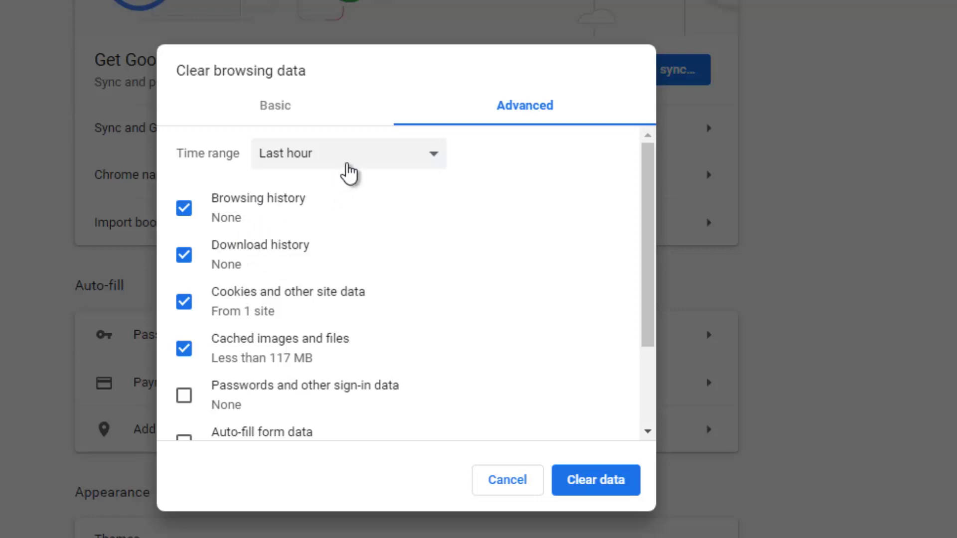
left_click(429, 164)
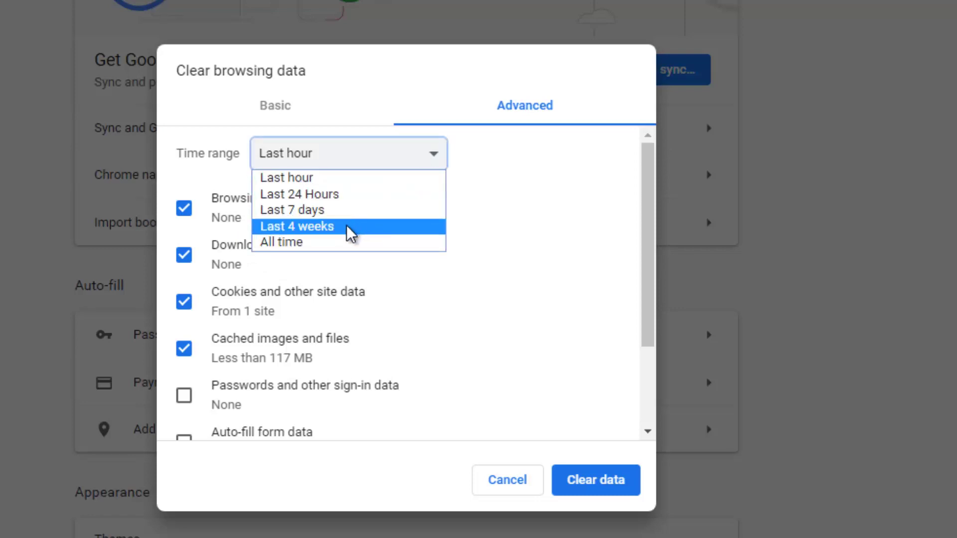
left_click(389, 244)
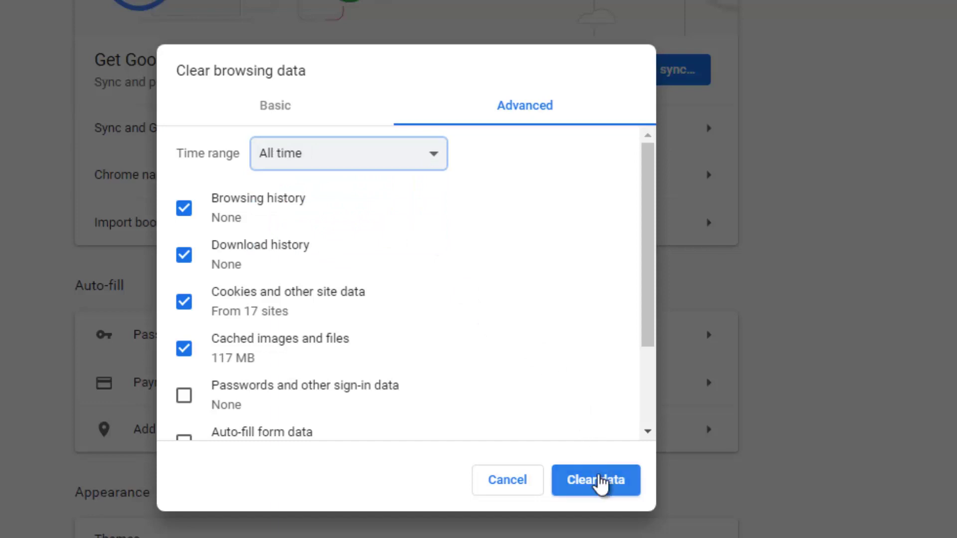
left_click(601, 484)
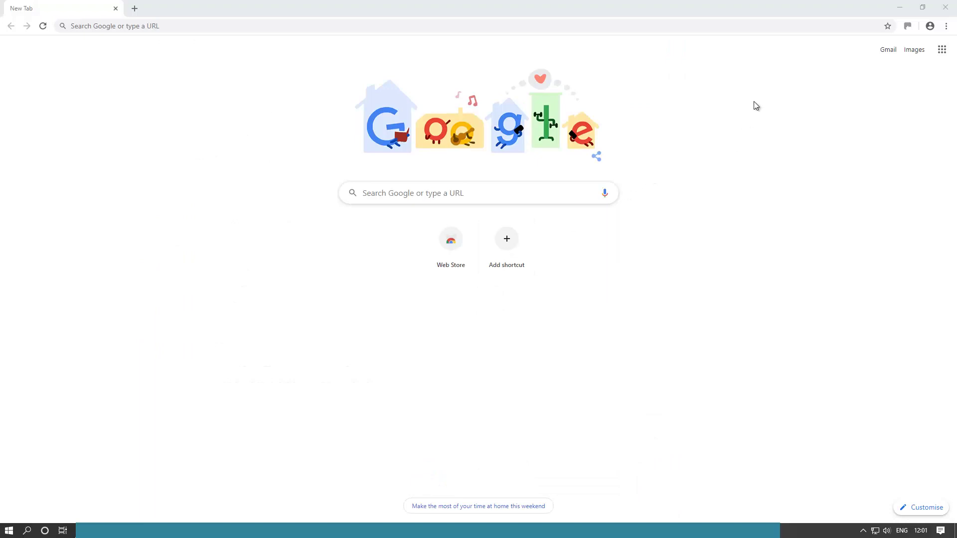
Turn off the Docs and Sheets apps on Chrome's Extensions page, leaving Slides enabled.
left_click(946, 26)
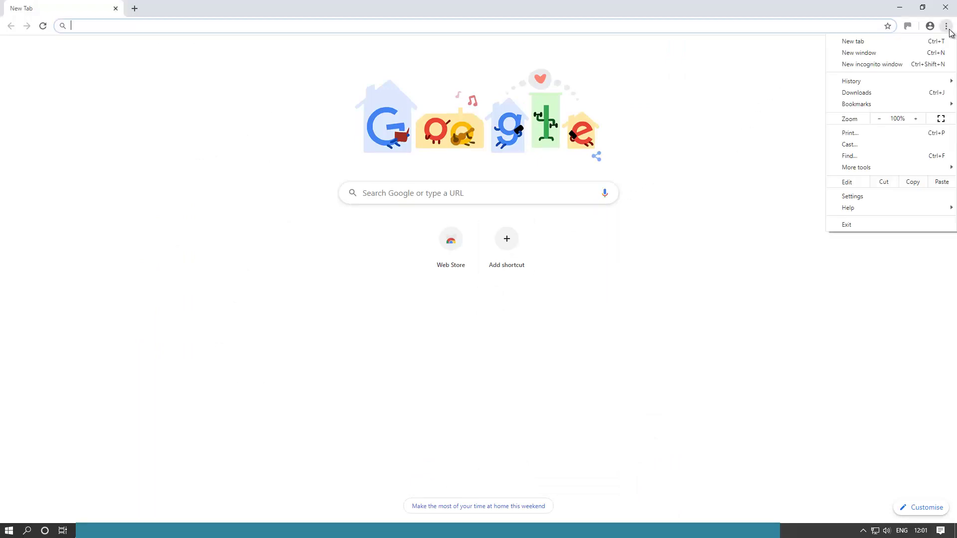
mouse_move(874, 167)
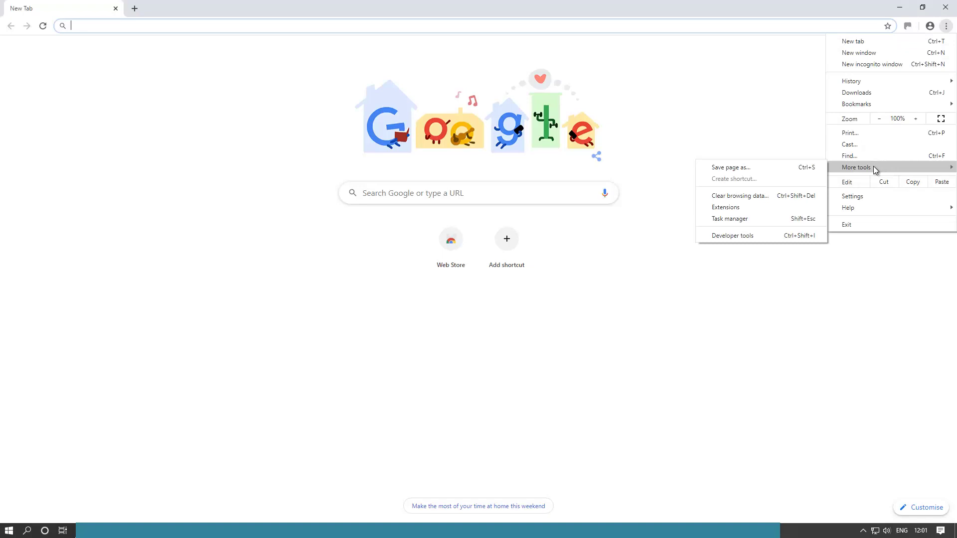
left_click(728, 209)
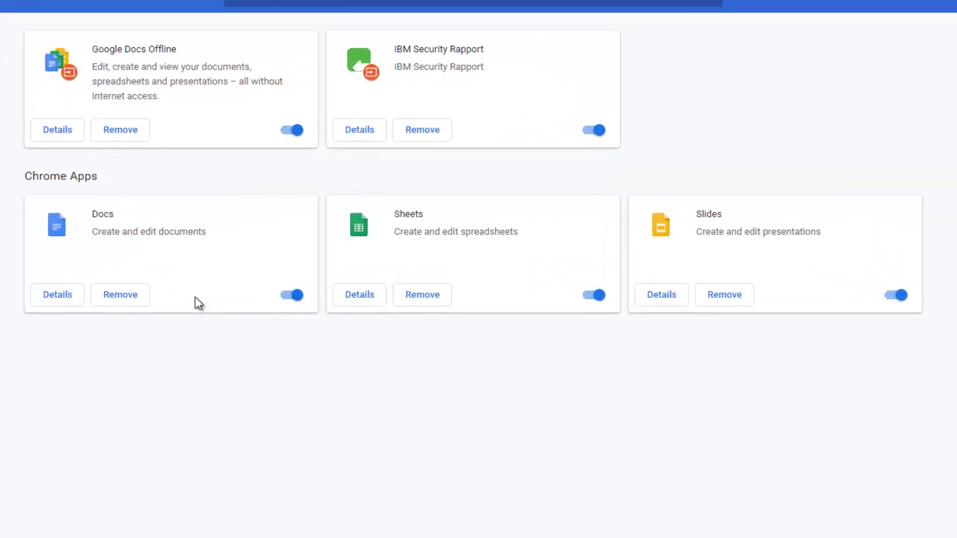
left_click(290, 298)
left_click(595, 299)
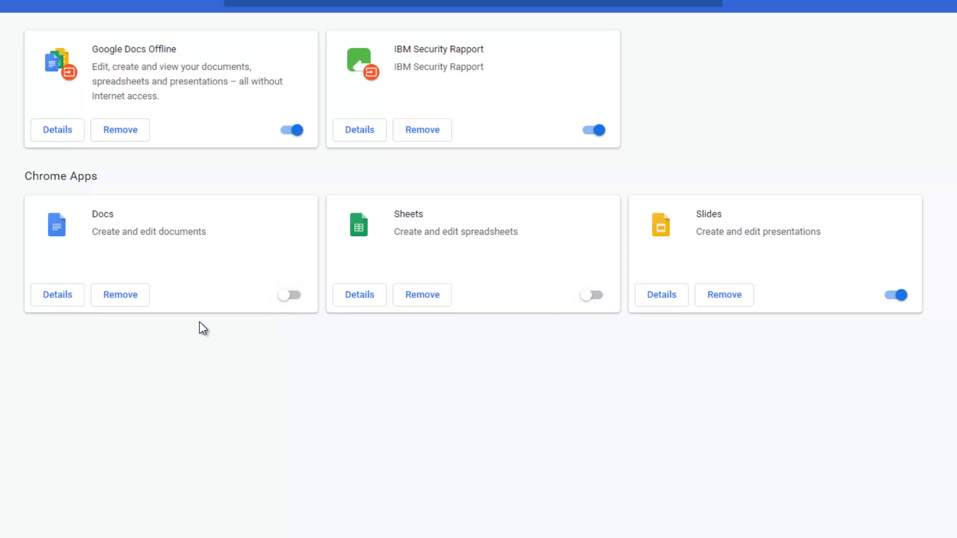